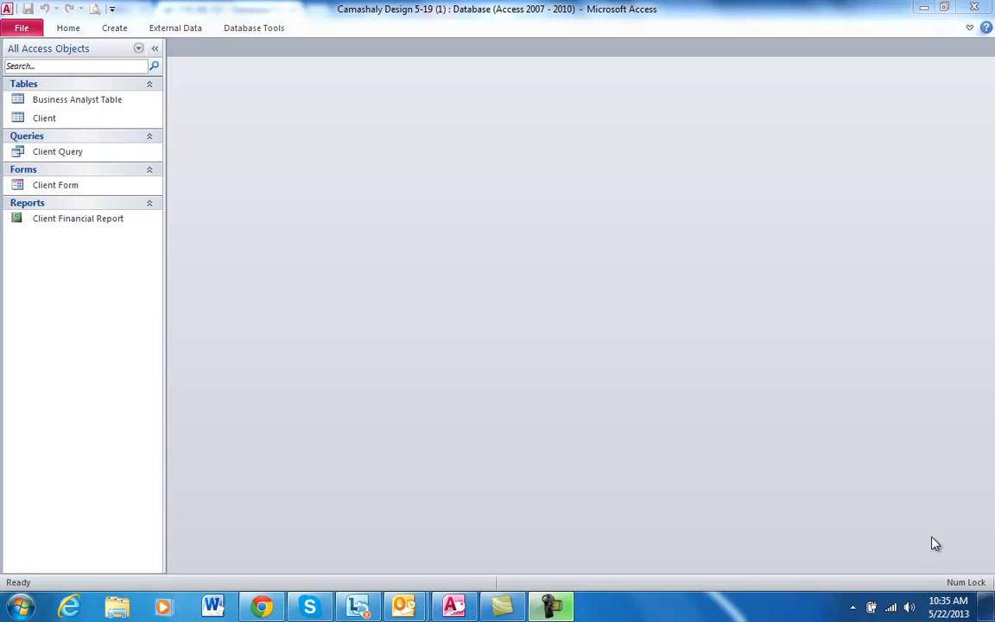
# - Open the Business Analyst Table and the Client table and compare their fields, looking for the BA # field they share
pyautogui.doubleClick(59, 103)
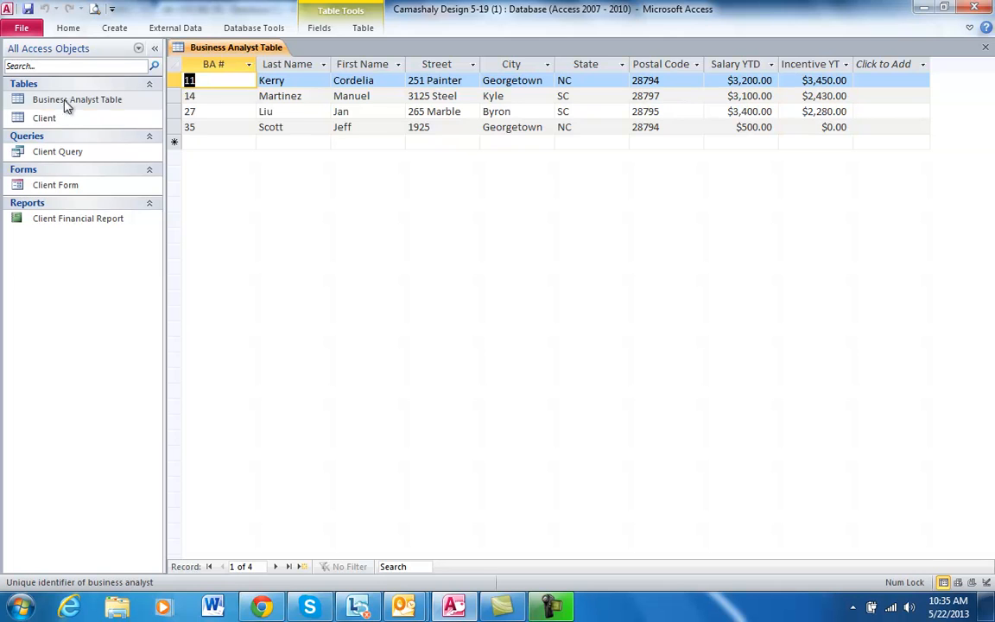
pyautogui.click(52, 123)
pyautogui.doubleClick(49, 121)
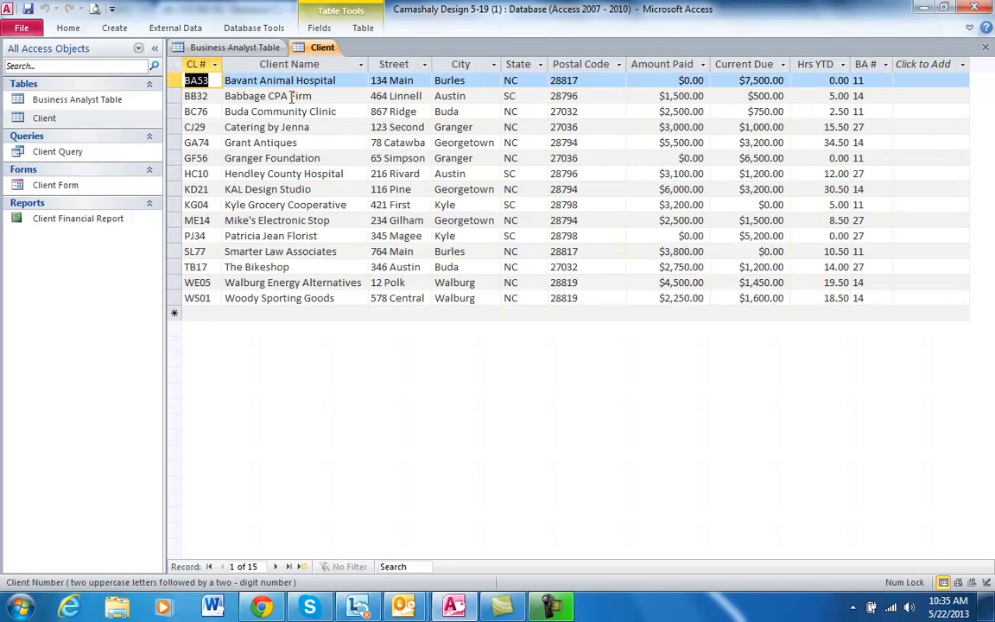
pyautogui.click(226, 47)
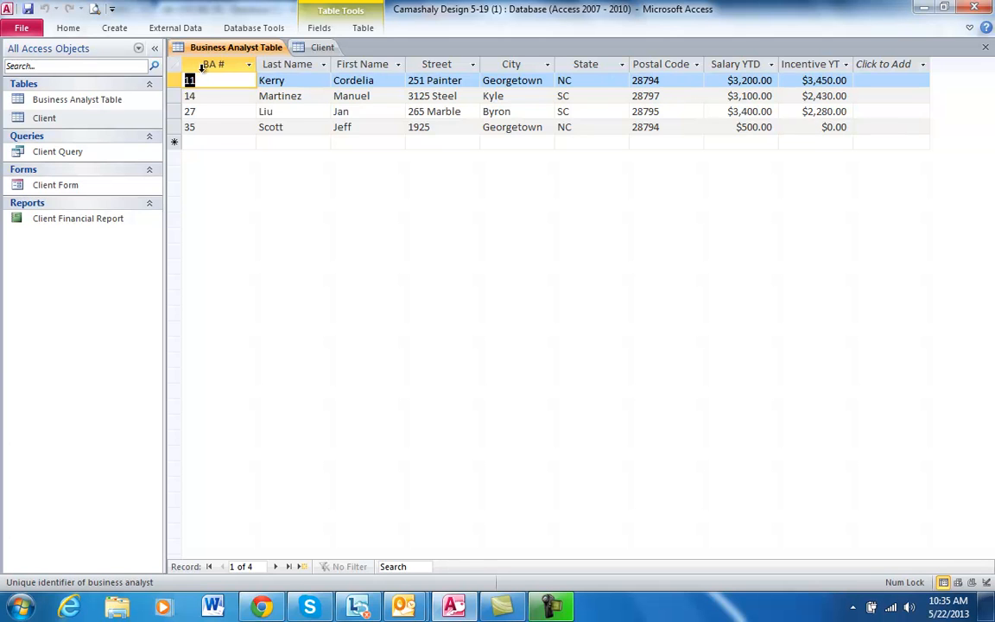
pyautogui.click(320, 49)
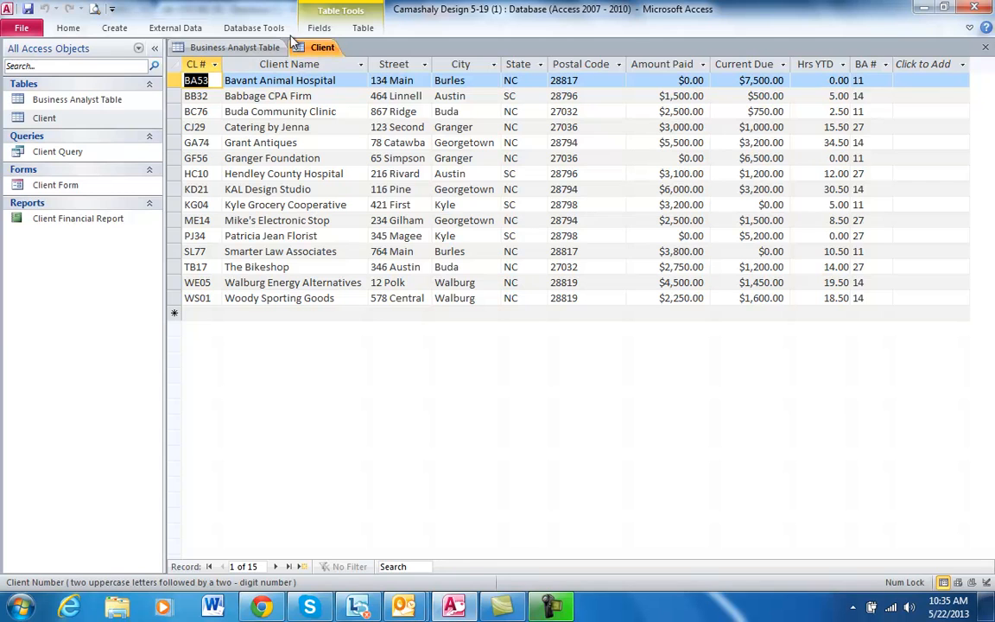
pyautogui.click(224, 50)
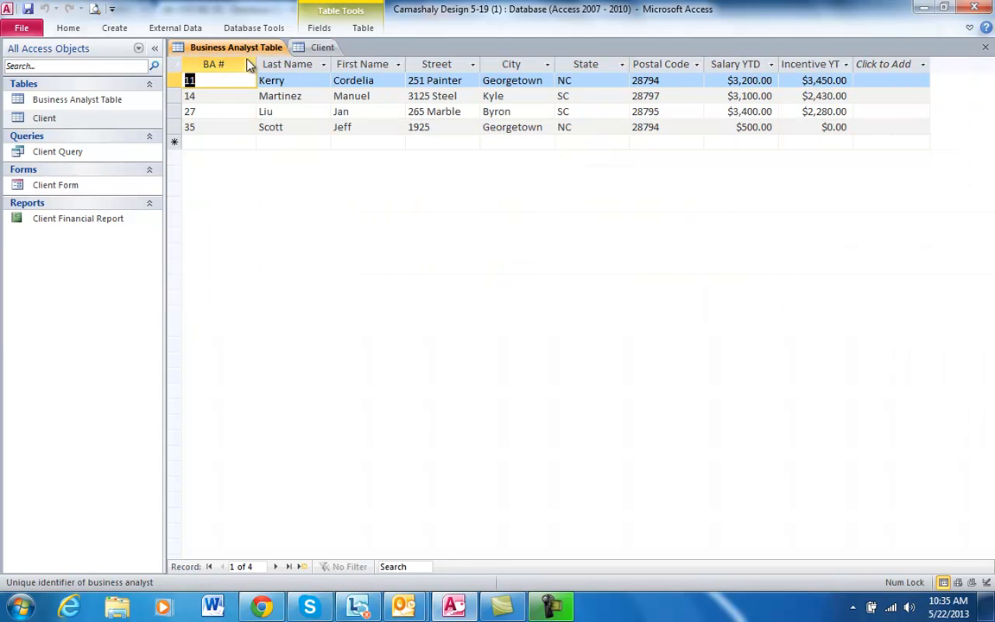
pyautogui.click(324, 48)
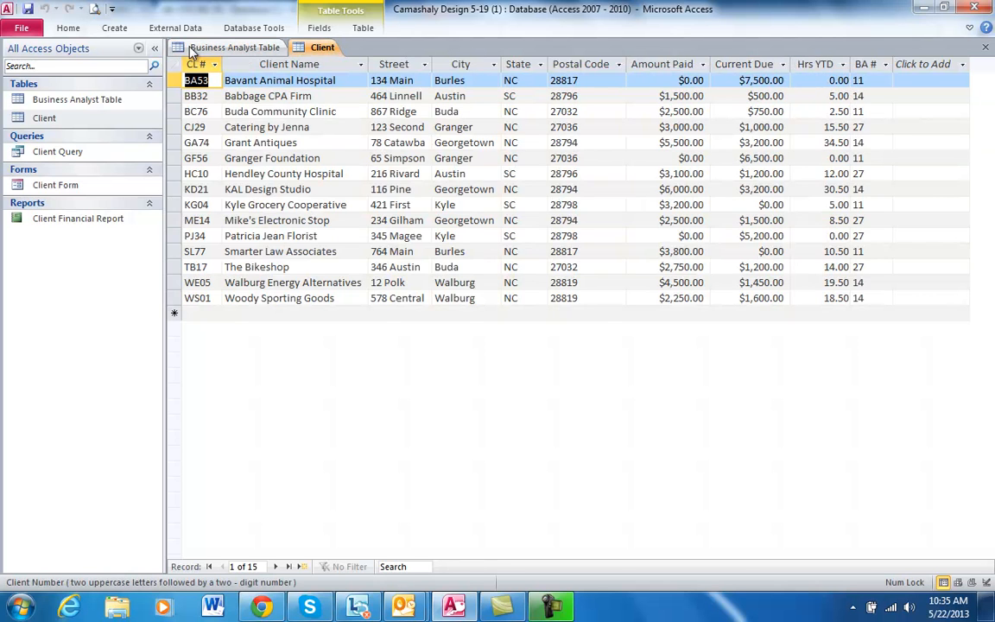
pyautogui.click(216, 50)
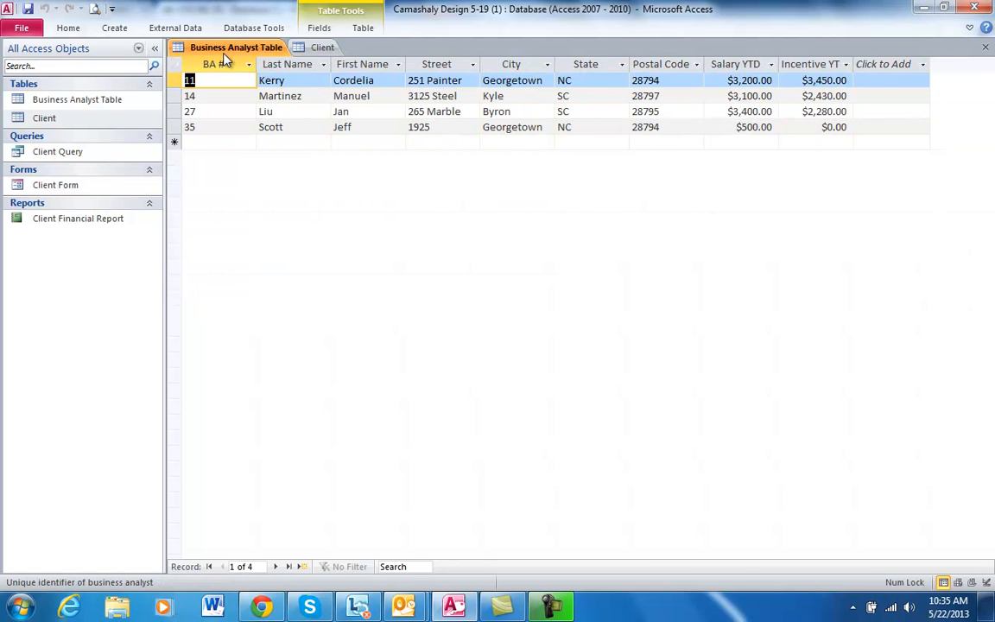
# - Examine the Business Analyst Table's primary key in its design against the Client table's BA # field, and close both tables
pyautogui.click(71, 31)
pyautogui.click(18, 61)
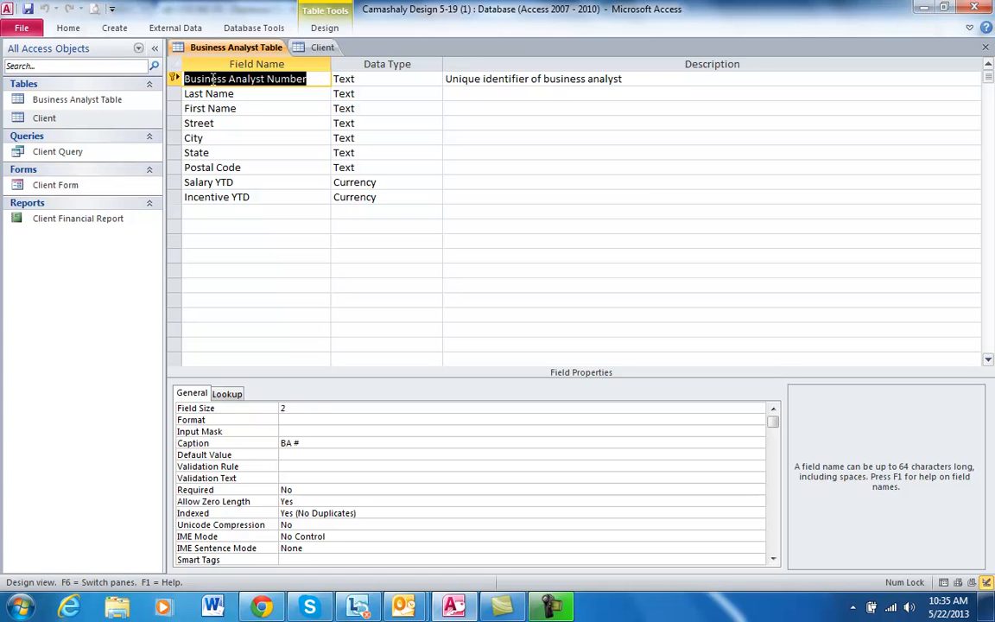
pyautogui.click(322, 48)
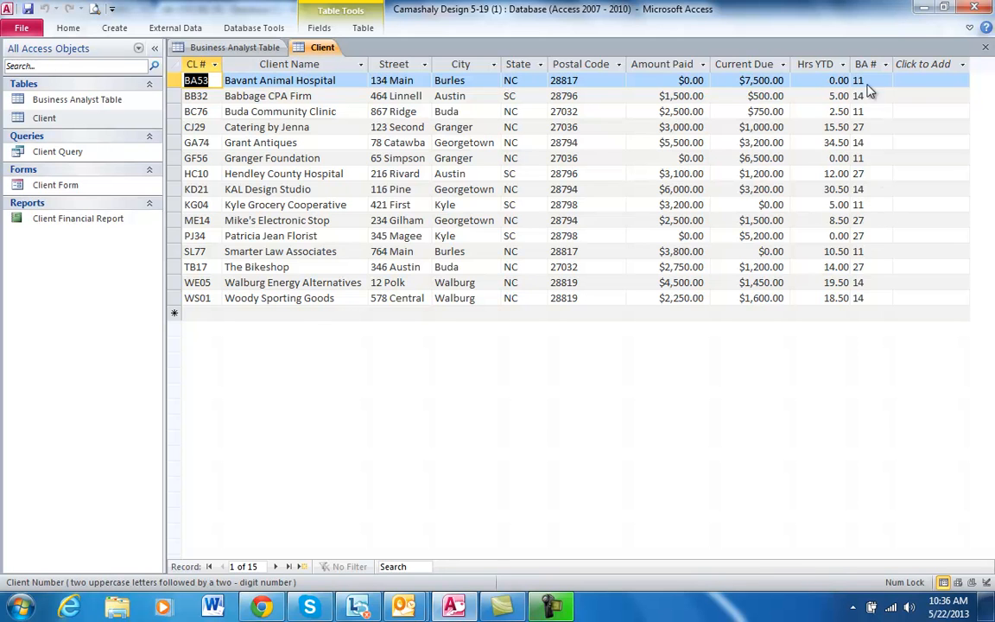
pyautogui.click(212, 47)
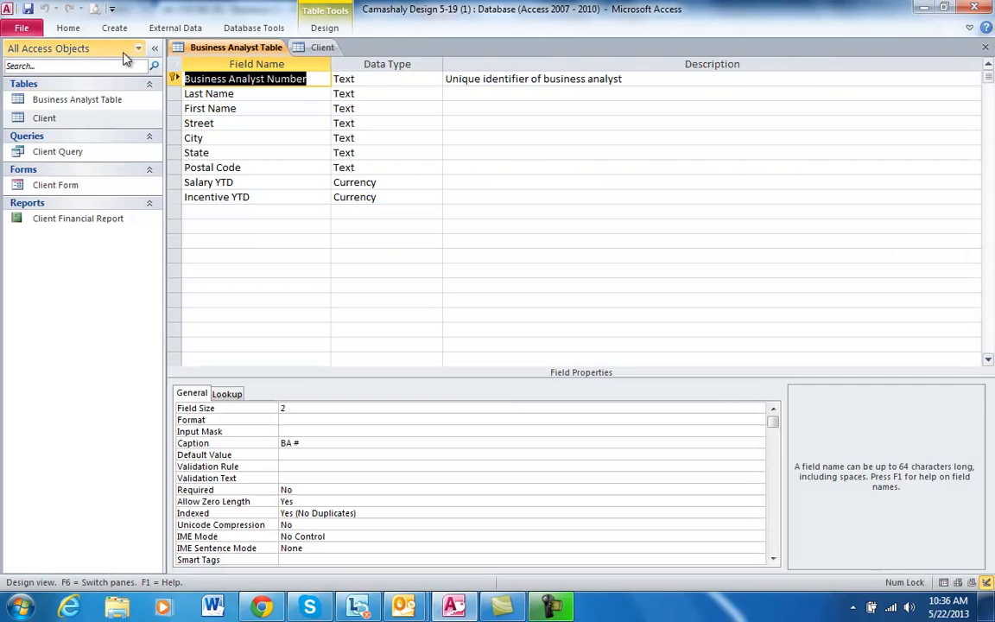
pyautogui.click(68, 28)
pyautogui.click(21, 60)
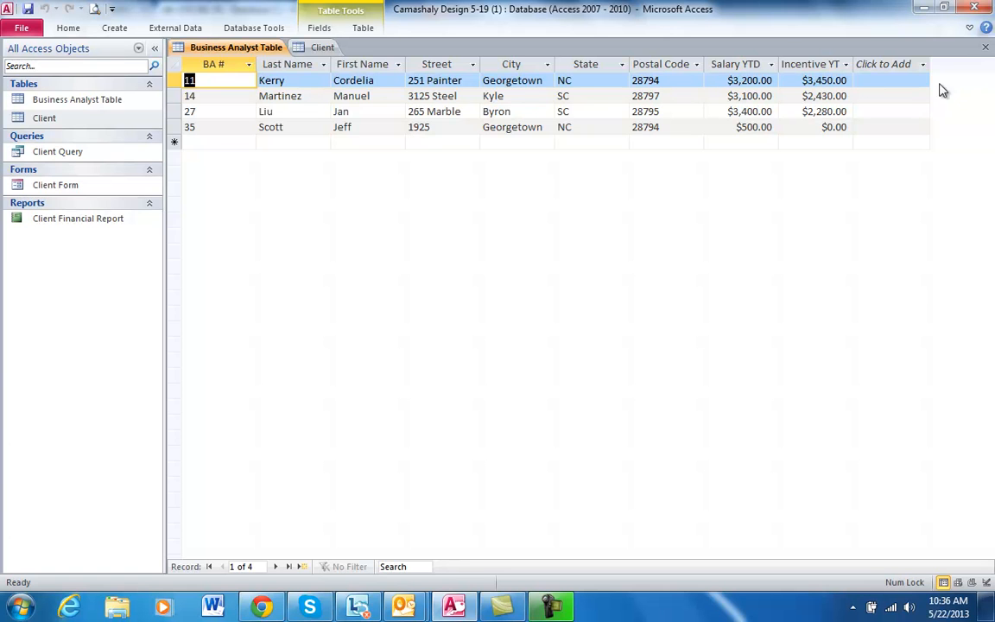
pyautogui.click(987, 47)
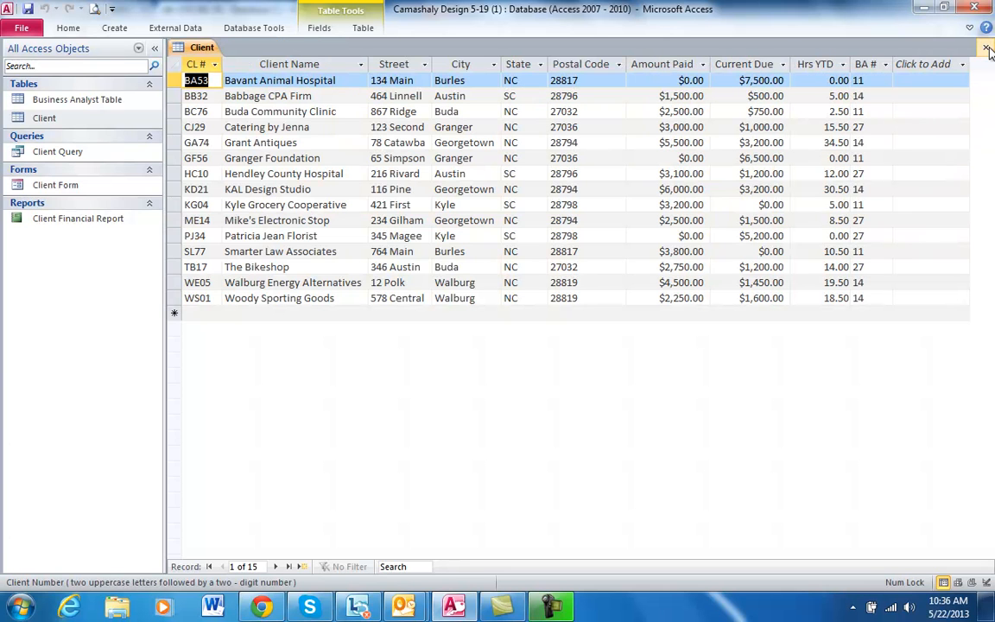
pyautogui.hotkey('ctrl', 'w')
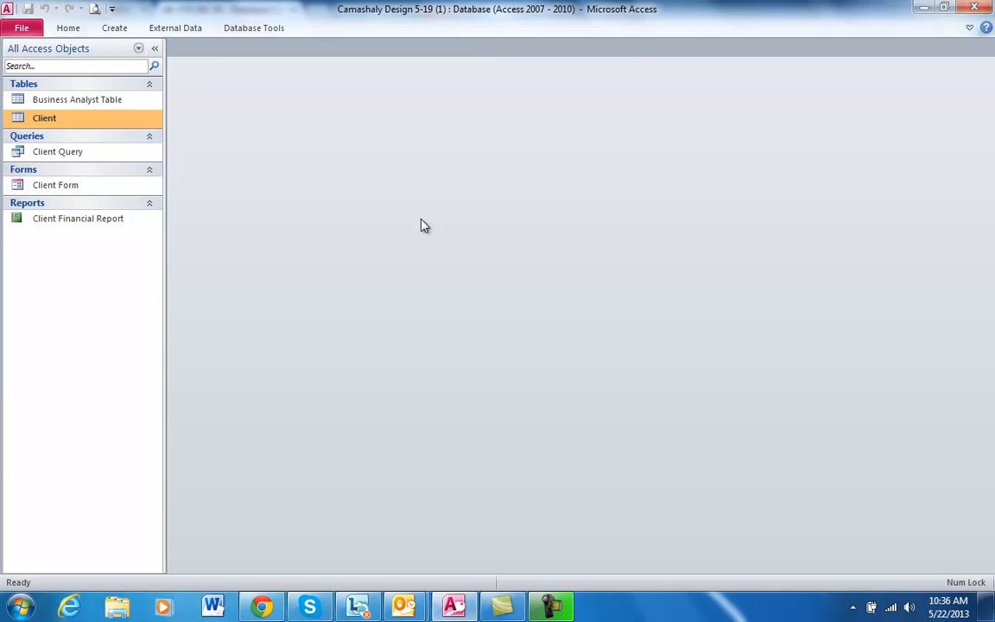
# - Add the Business Analyst Table and the Client table to the relationships layout and space them apart
pyautogui.click(125, 29)
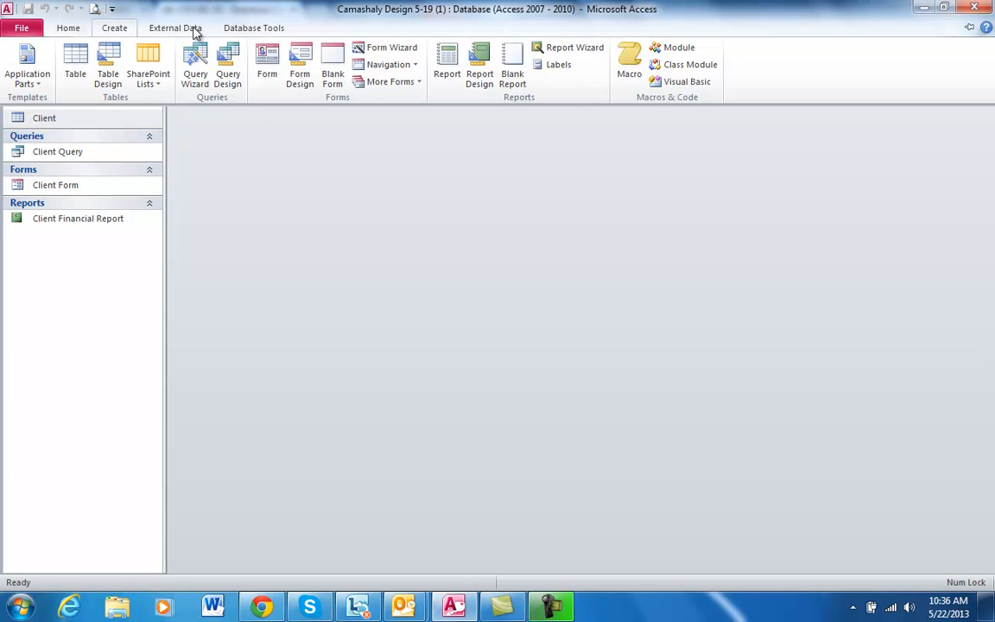
pyautogui.click(250, 31)
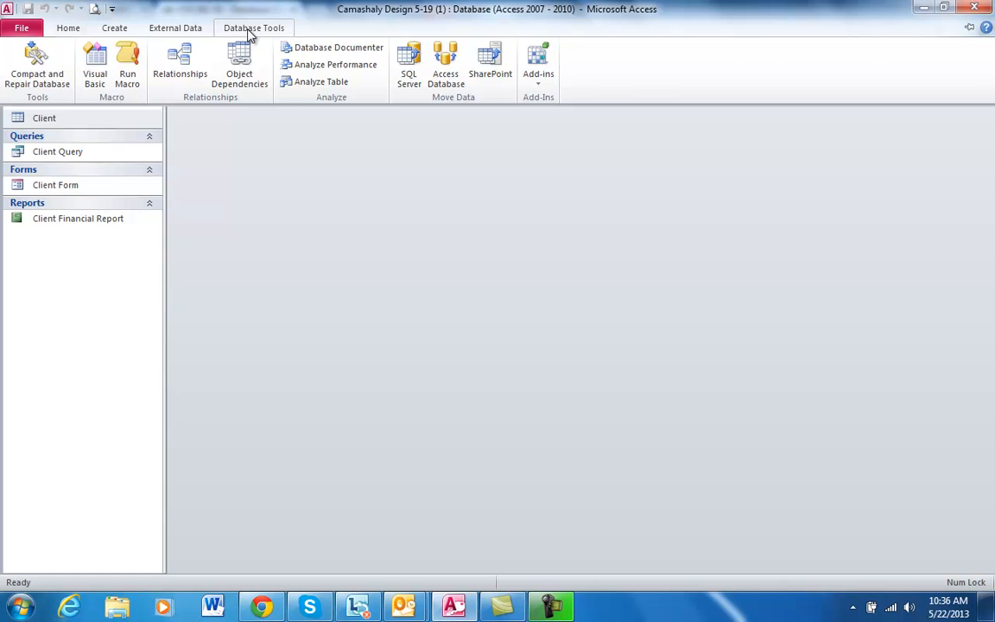
pyautogui.click(183, 53)
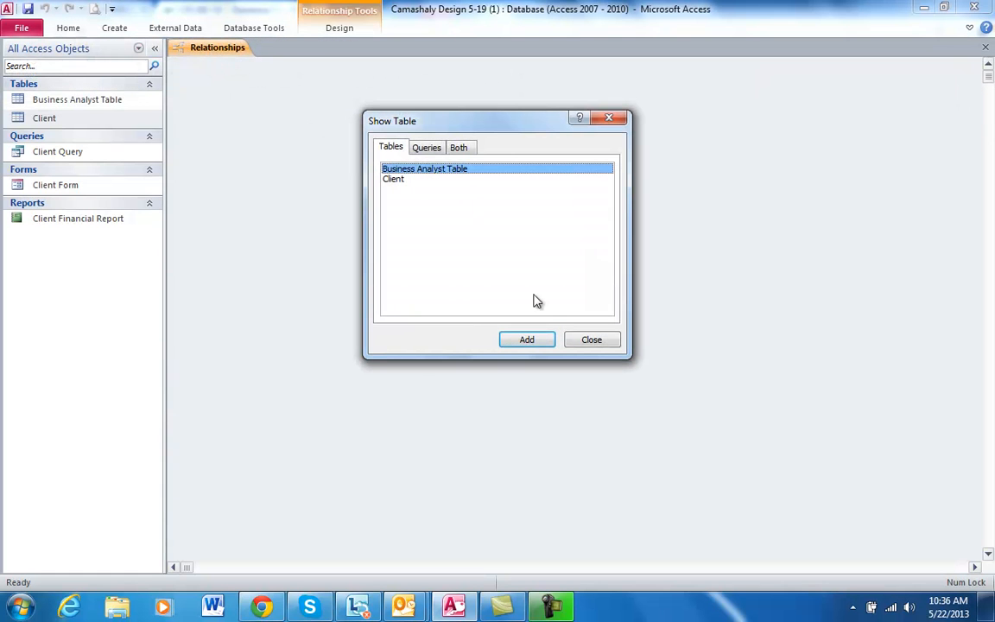
pyautogui.click(538, 341)
pyautogui.click(399, 179)
pyautogui.click(527, 342)
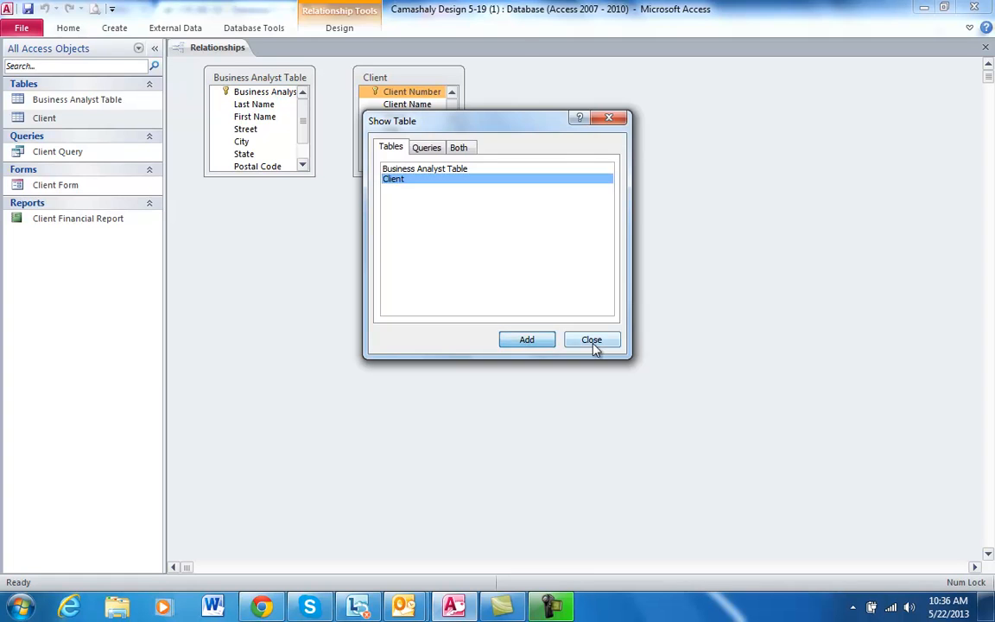
pyautogui.click(592, 340)
pyautogui.moveTo(435, 84); pyautogui.dragTo(678, 84)
pyautogui.moveTo(263, 78); pyautogui.dragTo(406, 74)
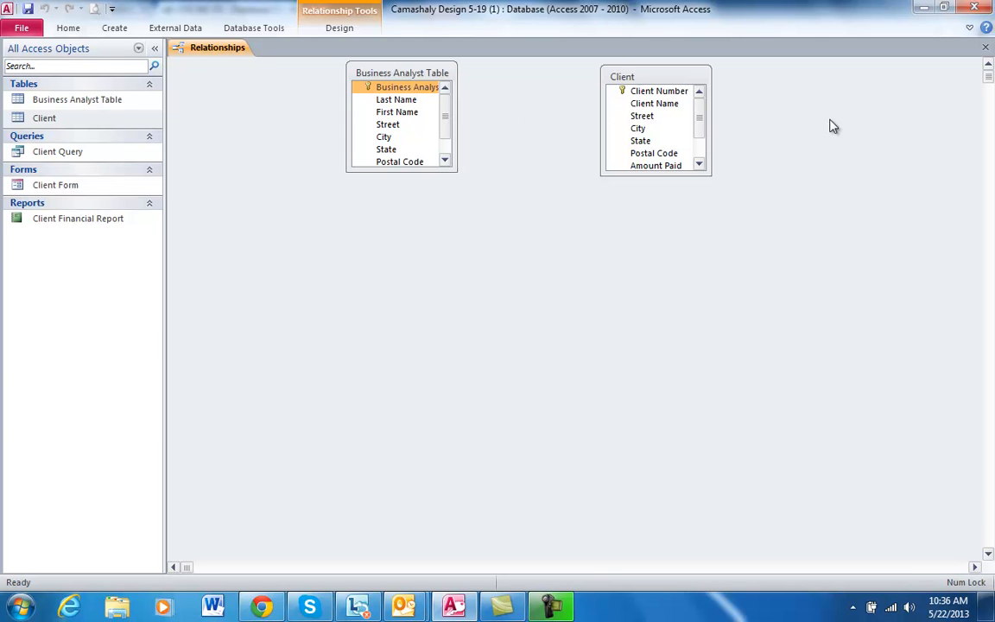
# - Relate Business Analyst Number in the Business Analyst Table to the Client table's matching field, enforcing referential integrity with cascading updates and deletes
pyautogui.moveTo(704, 129); pyautogui.dragTo(704, 147)
pyautogui.click(676, 142)
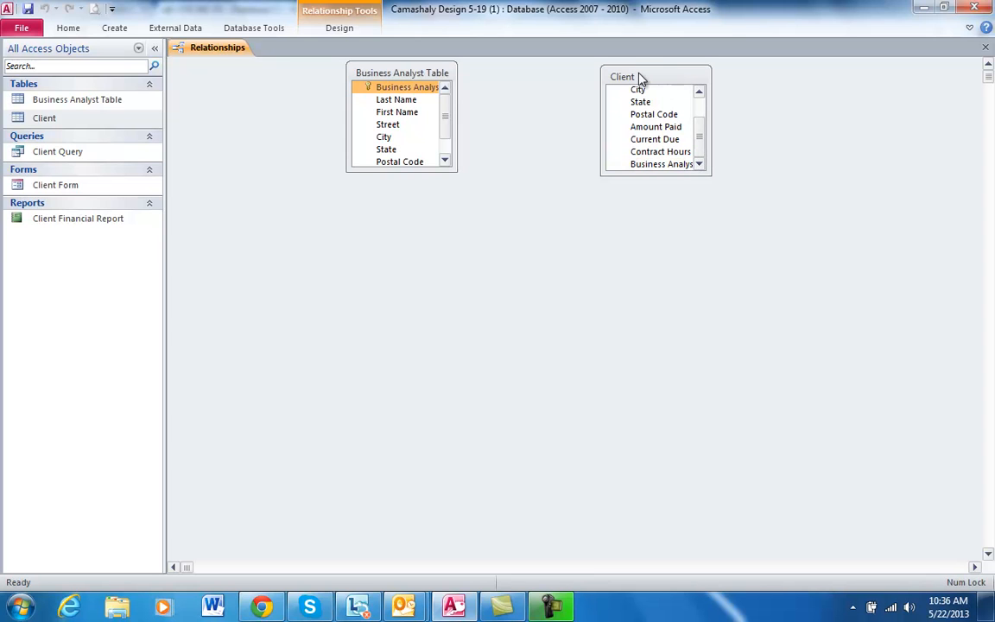
pyautogui.click(400, 89)
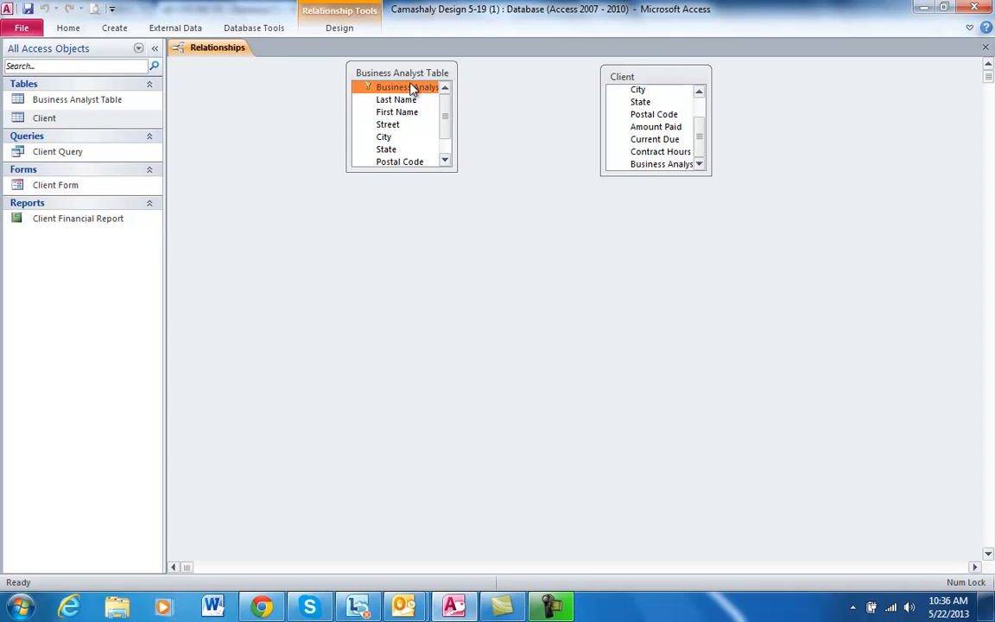
pyautogui.moveTo(412, 91); pyautogui.dragTo(644, 171)
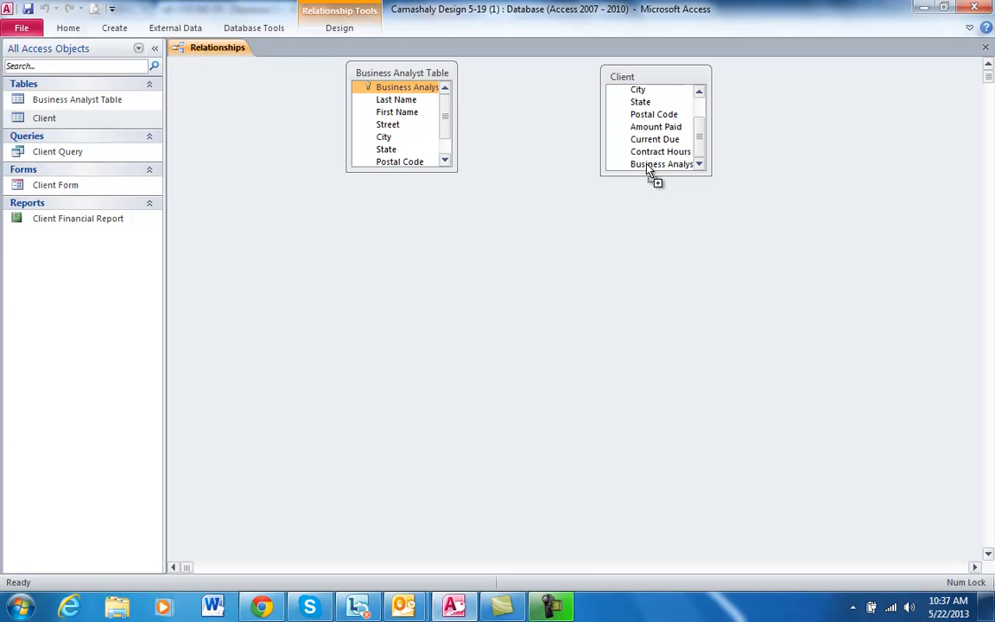
pyautogui.moveTo(650, 170); pyautogui.dragTo(648, 171)
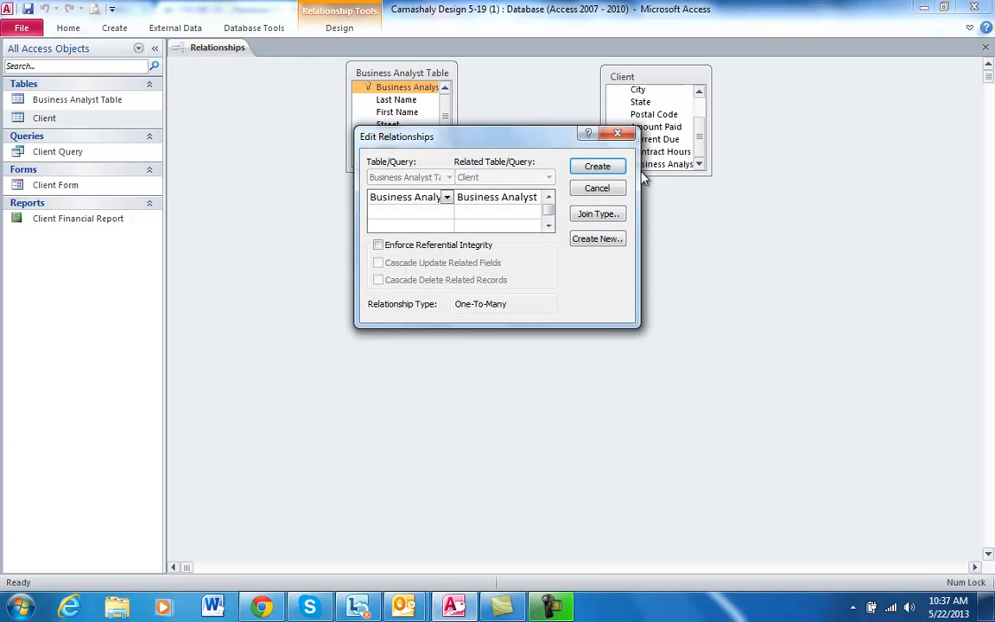
pyautogui.click(379, 246)
pyautogui.click(379, 263)
pyautogui.click(379, 280)
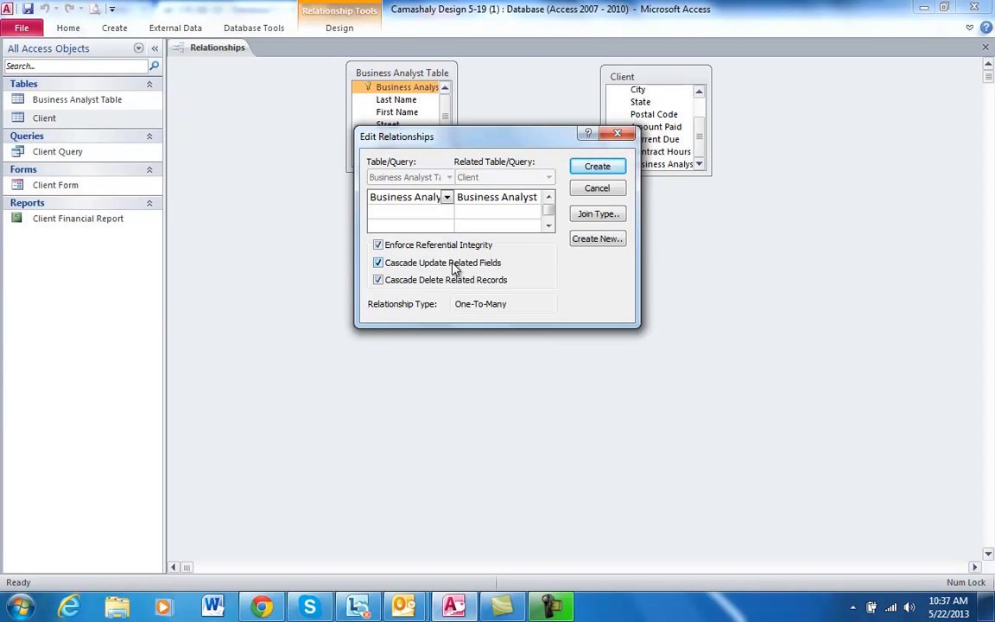
pyautogui.click(595, 169)
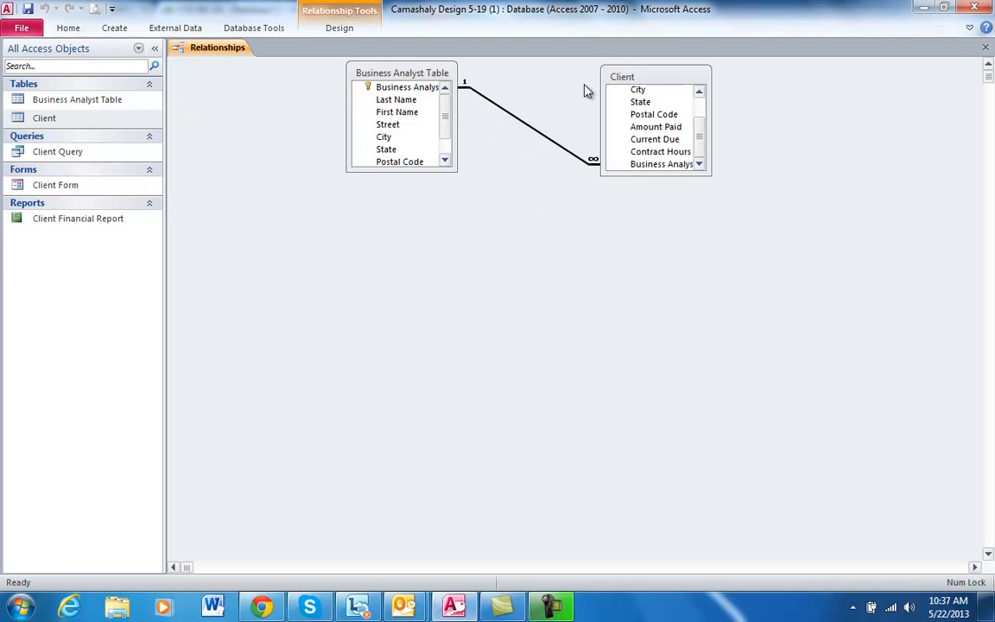
# - Move the Client table closer to the Business Analyst Table, and close and reopen the relationships layout to check the link
pyautogui.moveTo(656, 78); pyautogui.dragTo(603, 68)
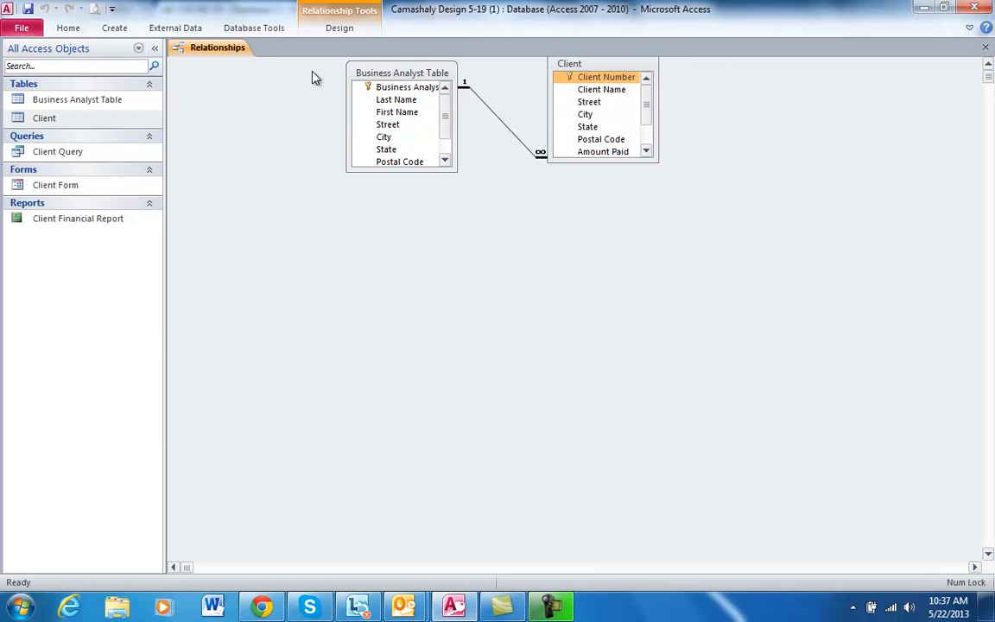
pyautogui.click(985, 49)
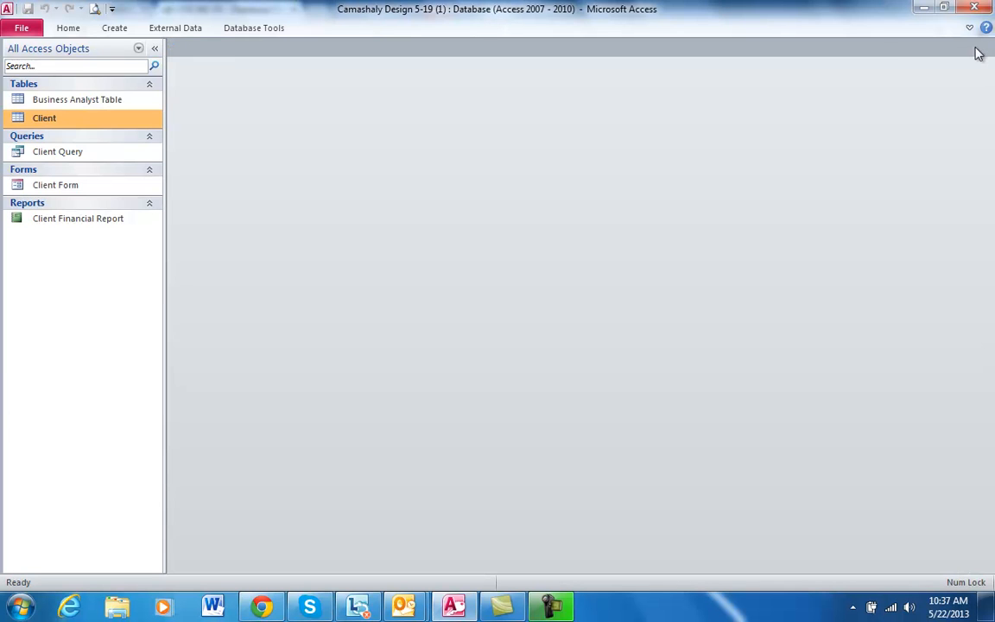
pyautogui.click(250, 27)
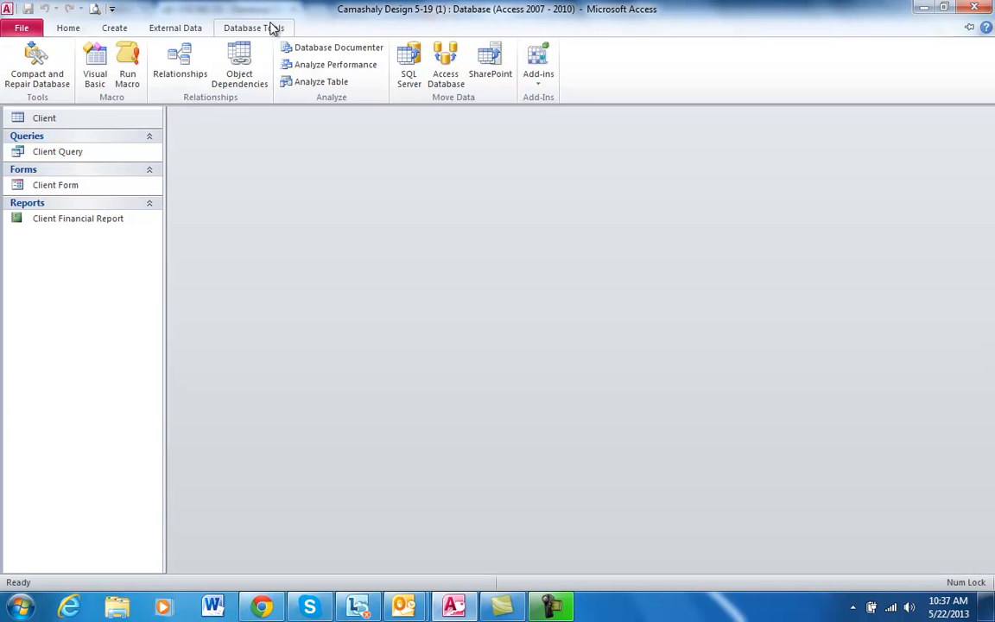
pyautogui.click(167, 70)
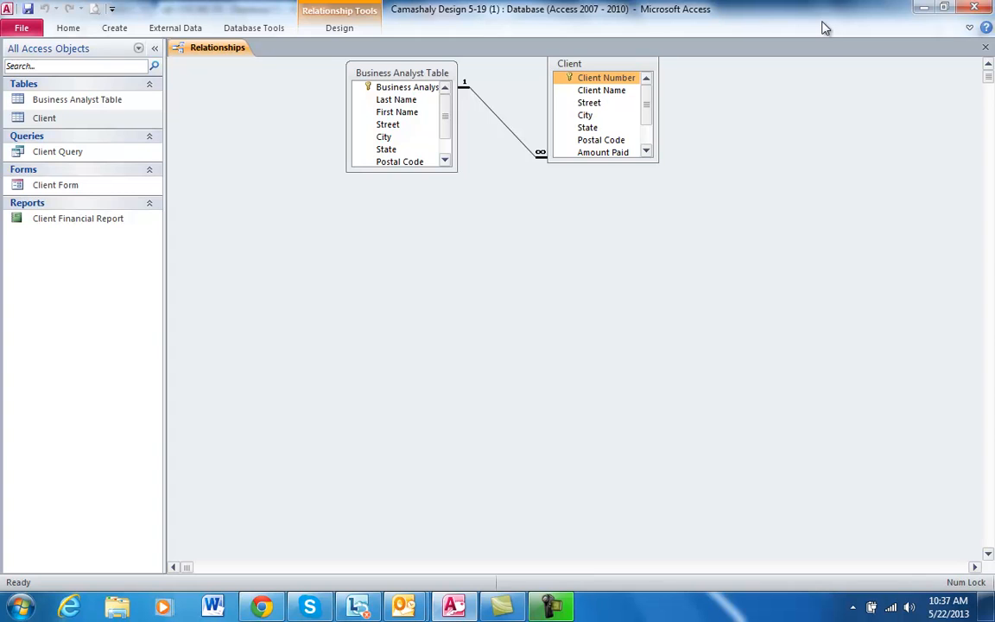
pyautogui.click(986, 48)
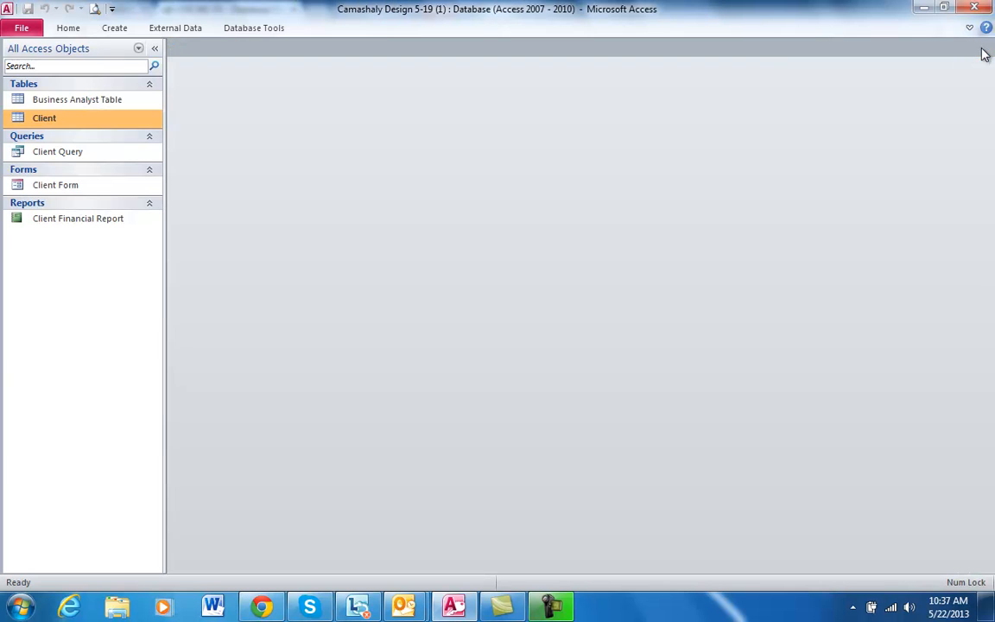
# - In the design of Client Query, set the Business Analyst Number criterion to 14 and run the query
pyautogui.click(57, 156)
pyautogui.doubleClick(58, 156)
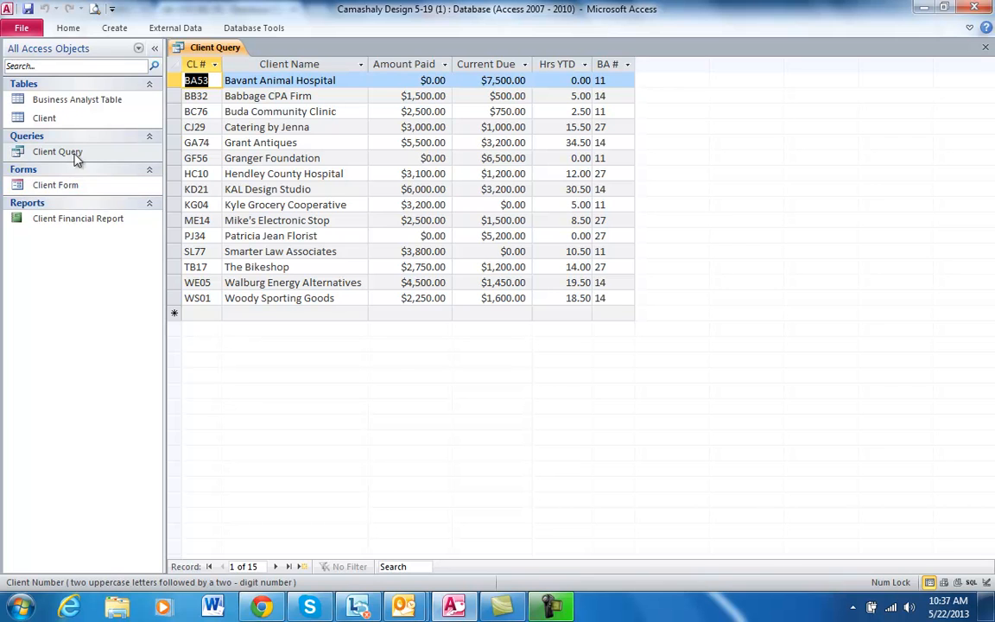
pyautogui.click(61, 28)
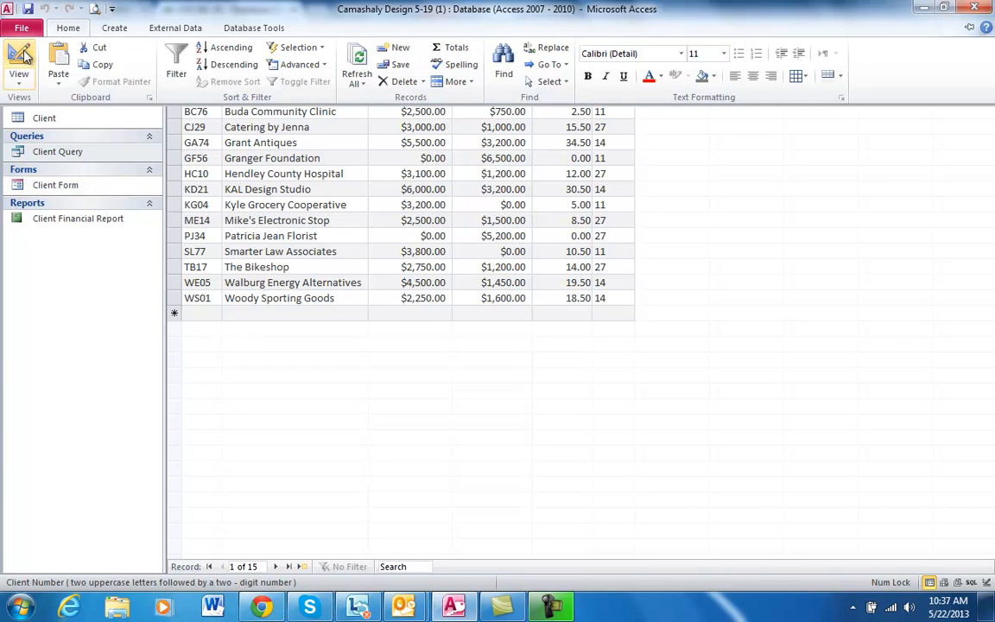
pyautogui.click(22, 55)
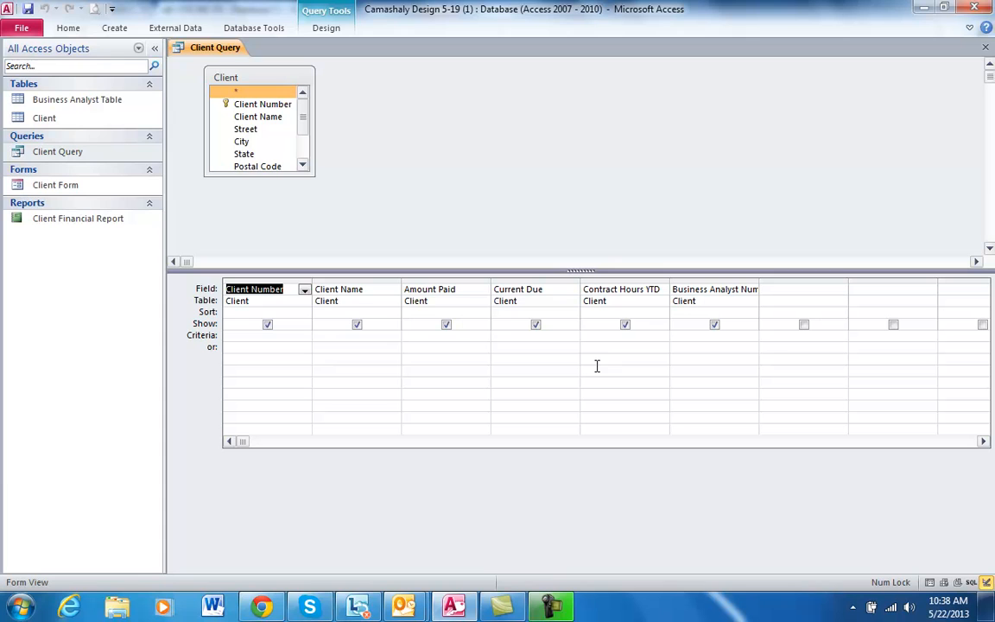
pyautogui.click(689, 337)
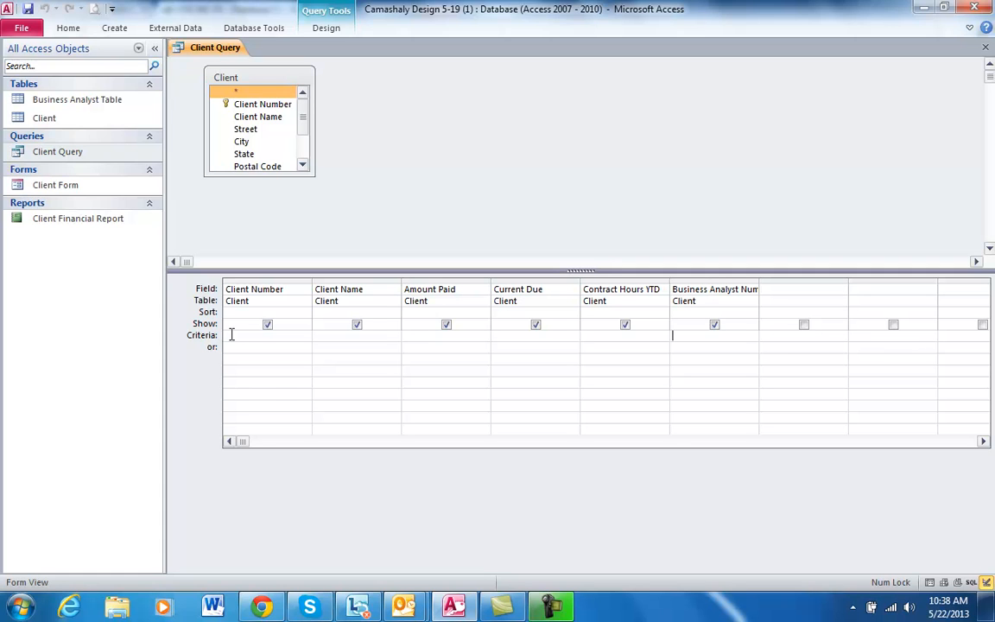
pyautogui.write('14')
pyautogui.click(69, 27)
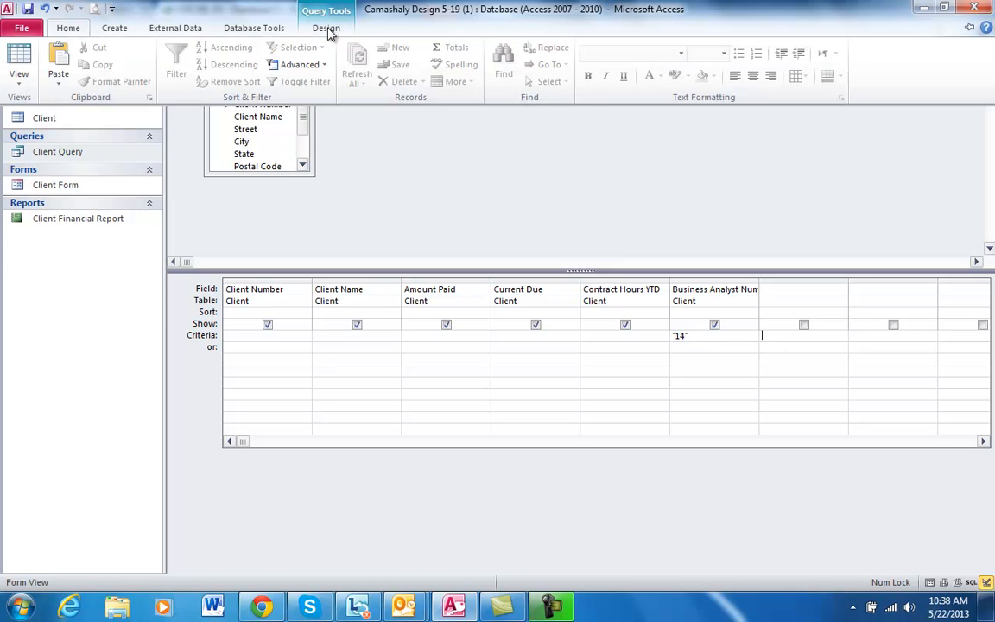
pyautogui.click(327, 27)
pyautogui.click(49, 57)
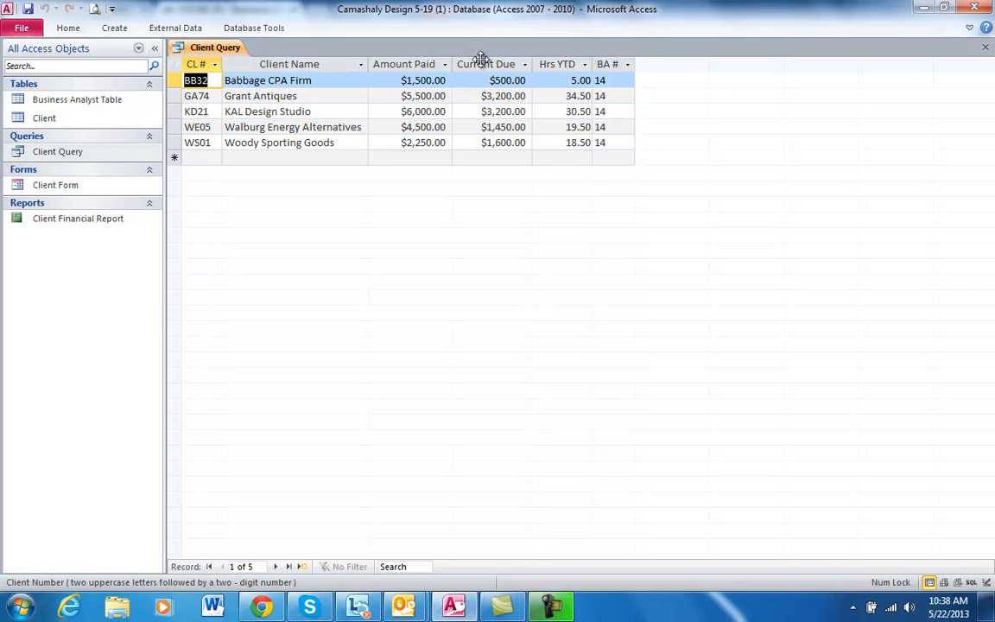
# - Hide the Client Number field from the Client Query output and display the resulting datasheet
pyautogui.click(53, 32)
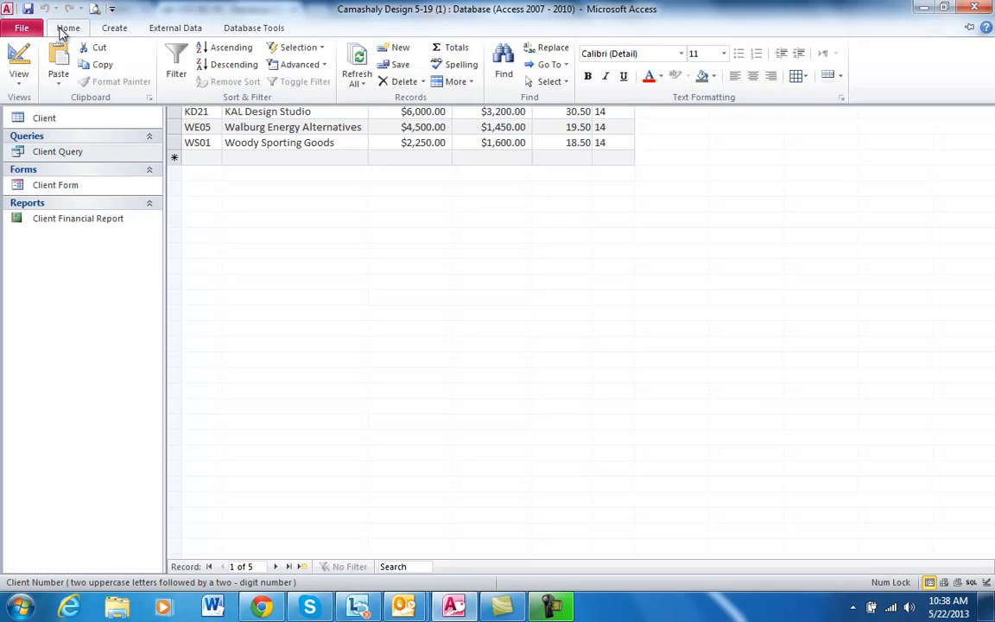
pyautogui.click(18, 60)
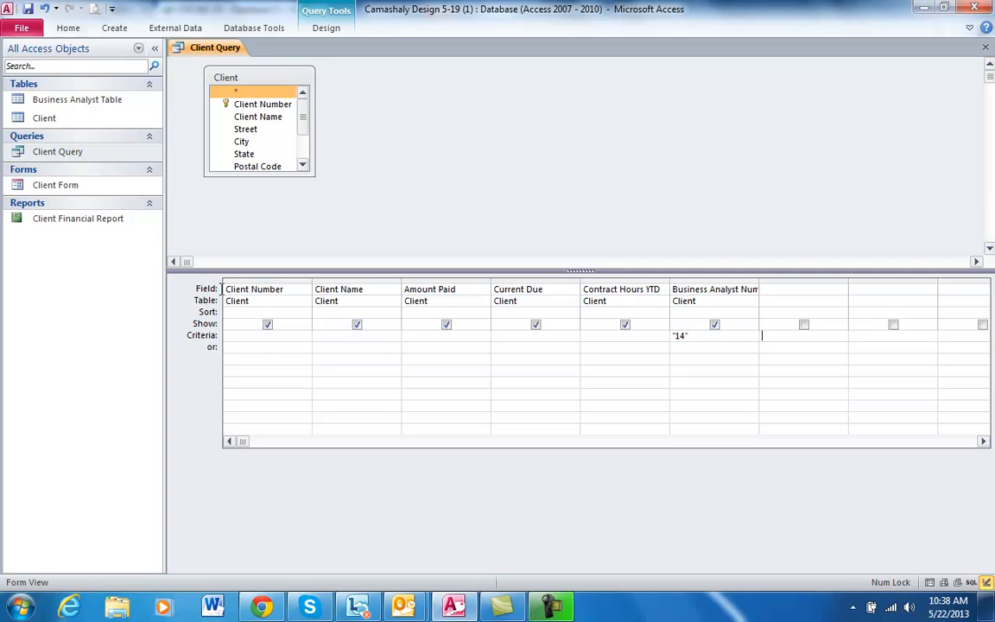
pyautogui.click(267, 323)
pyautogui.click(66, 29)
pyautogui.click(22, 58)
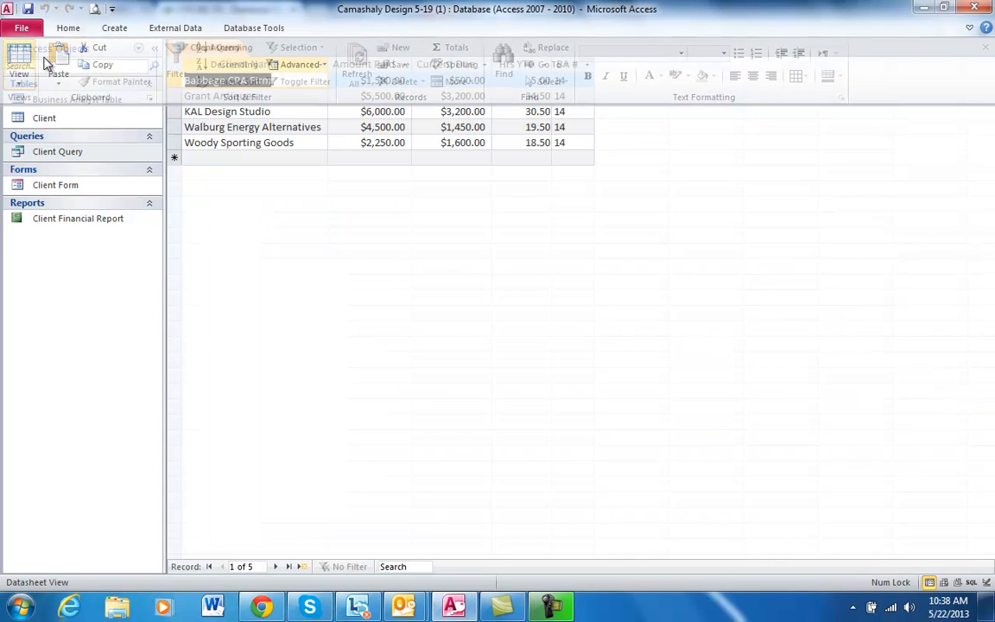